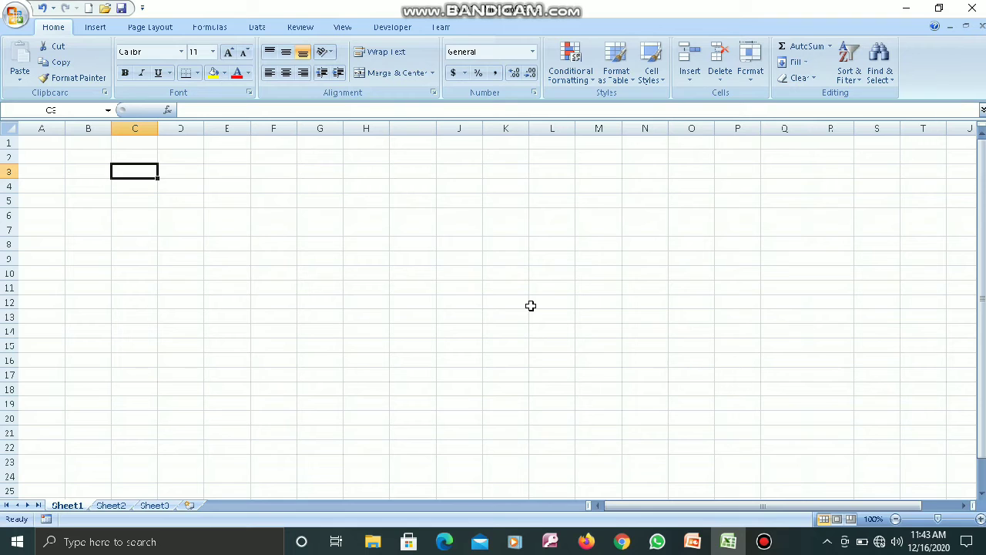
Step: Enter 4 in B3 and 5 in C3
{"action": "left_click", "coordinate": [91, 174]}
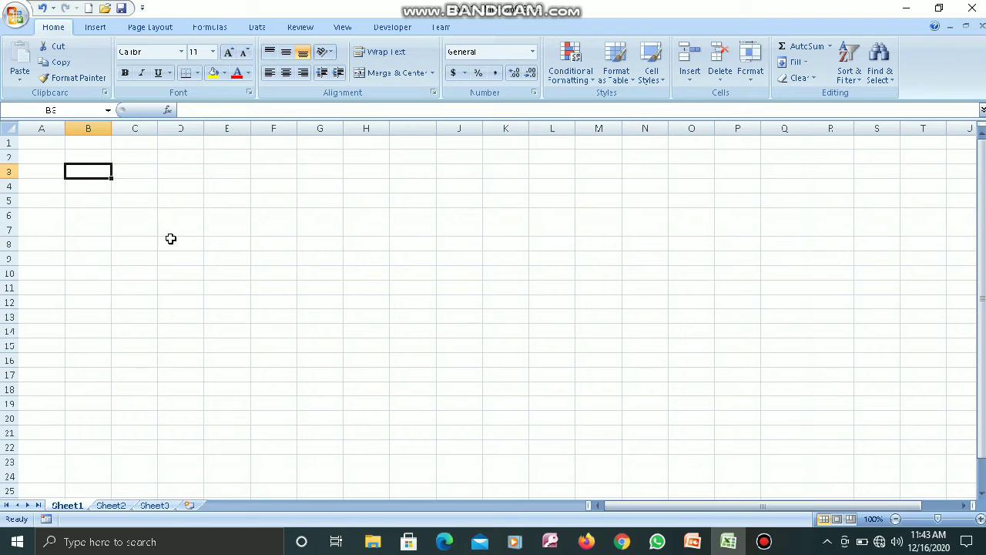
{"action": "type", "text": "4"}
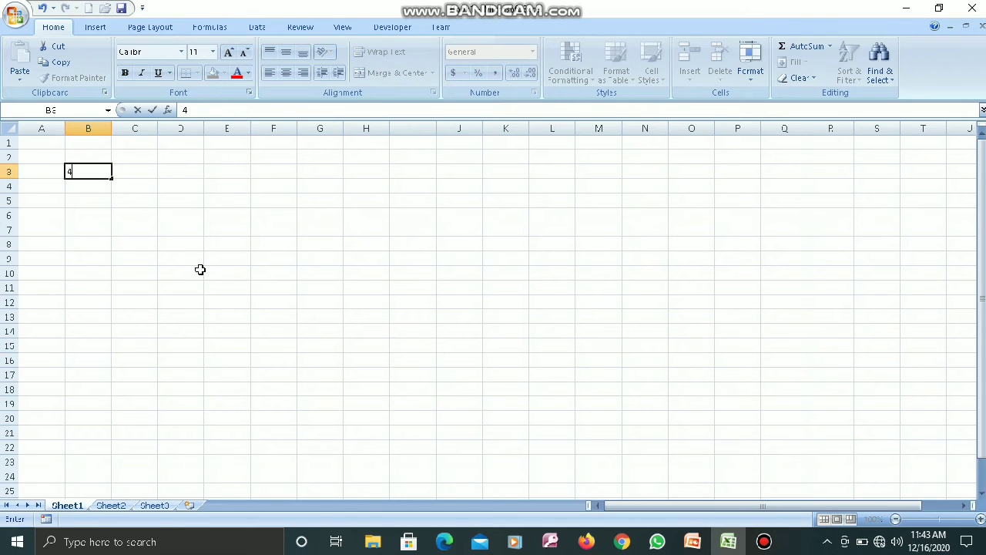
{"action": "left_click", "coordinate": [134, 172]}
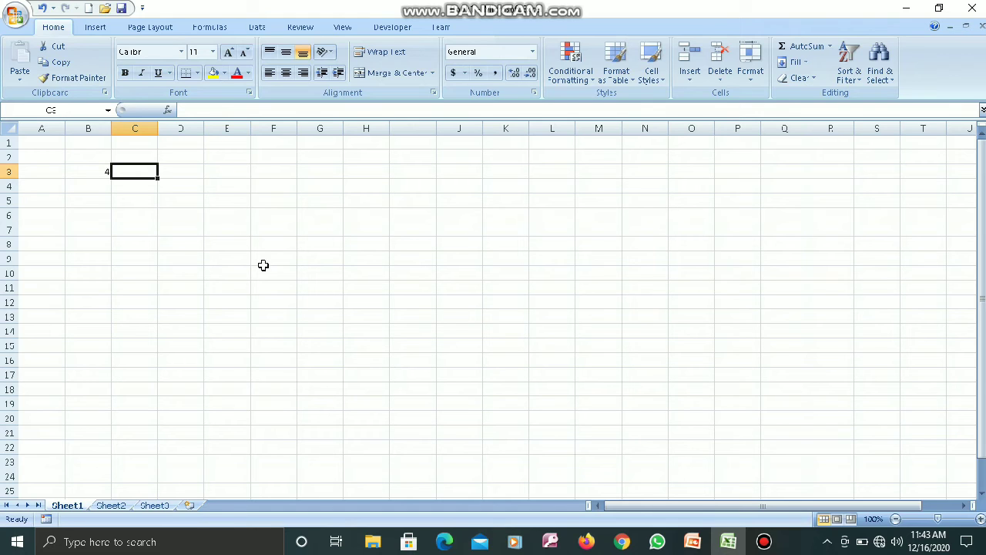
{"action": "type", "text": "5"}
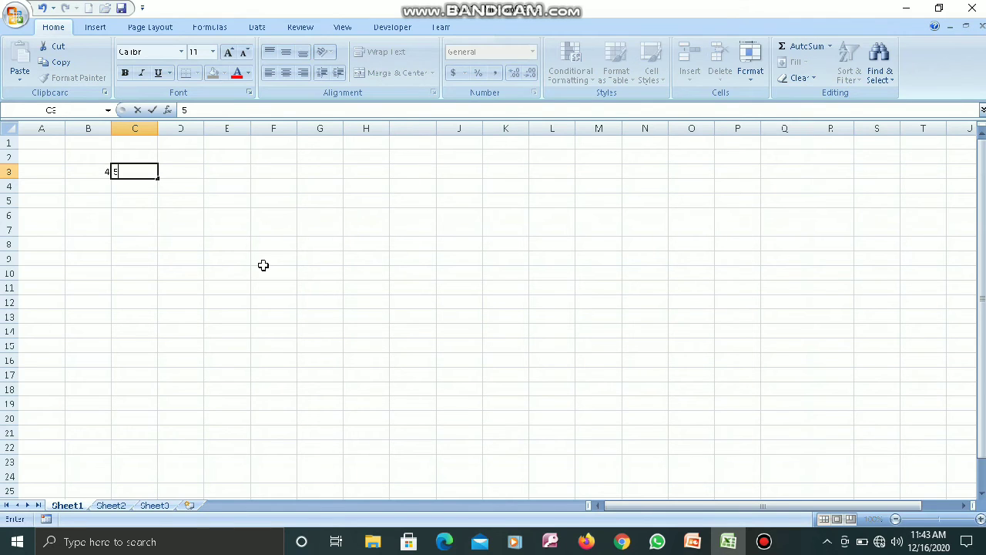
{"action": "left_click", "coordinate": [227, 170]}
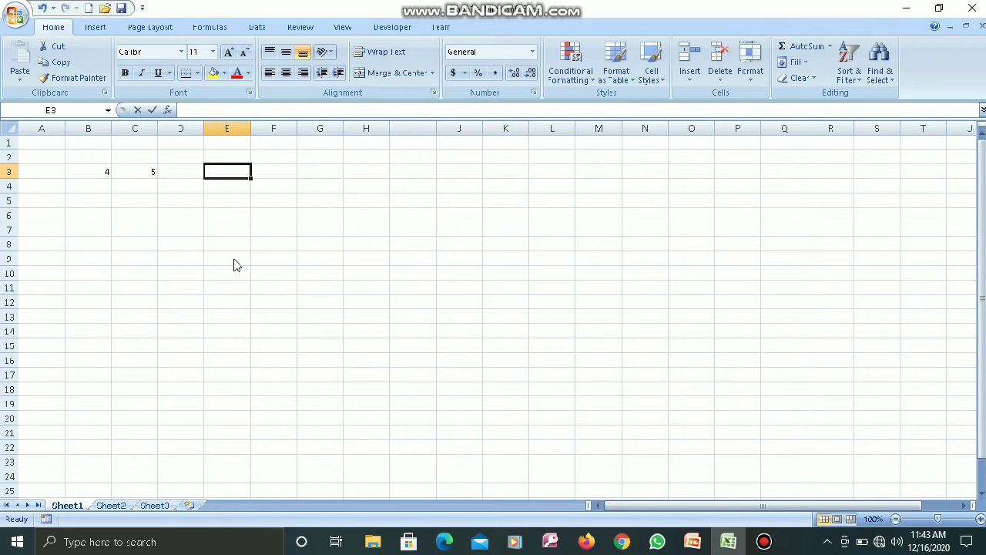
Step: Put the sum formula =B3+C3 in E3 so it shows 9
{"action": "type", "text": "="}
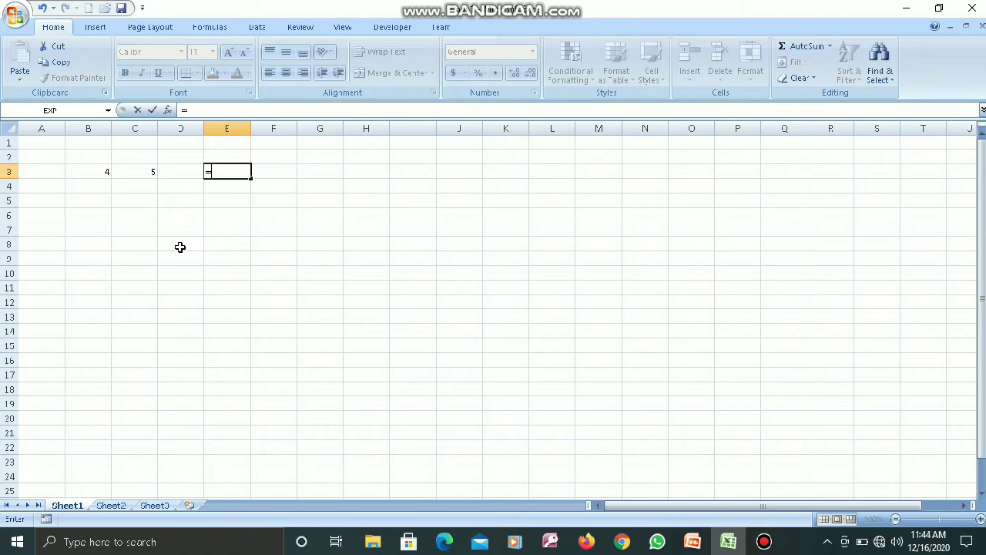
{"action": "left_click", "coordinate": [95, 172]}
{"action": "type", "text": "+"}
{"action": "left_click", "coordinate": [143, 172]}
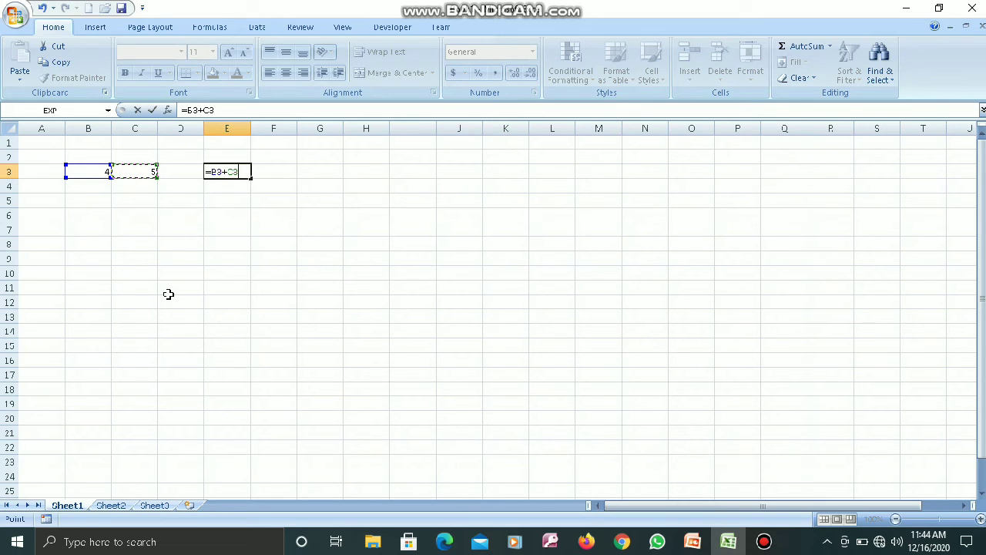
{"action": "key", "text": "ctrl+Return"}
{"action": "key", "text": "Return"}
{"action": "key", "text": "Up"}
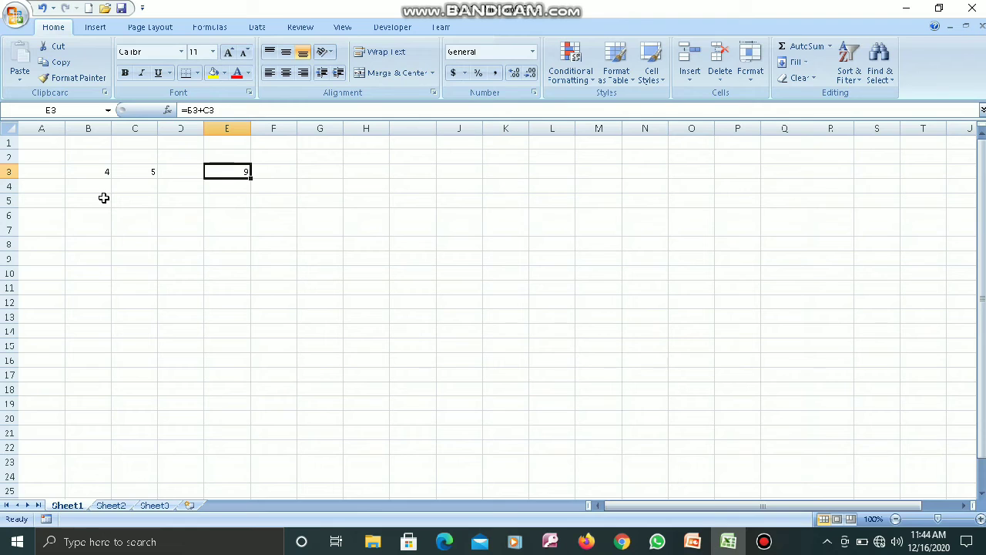
Step: Enter 5 in B5 and 2 in C5
{"action": "left_click", "coordinate": [103, 202]}
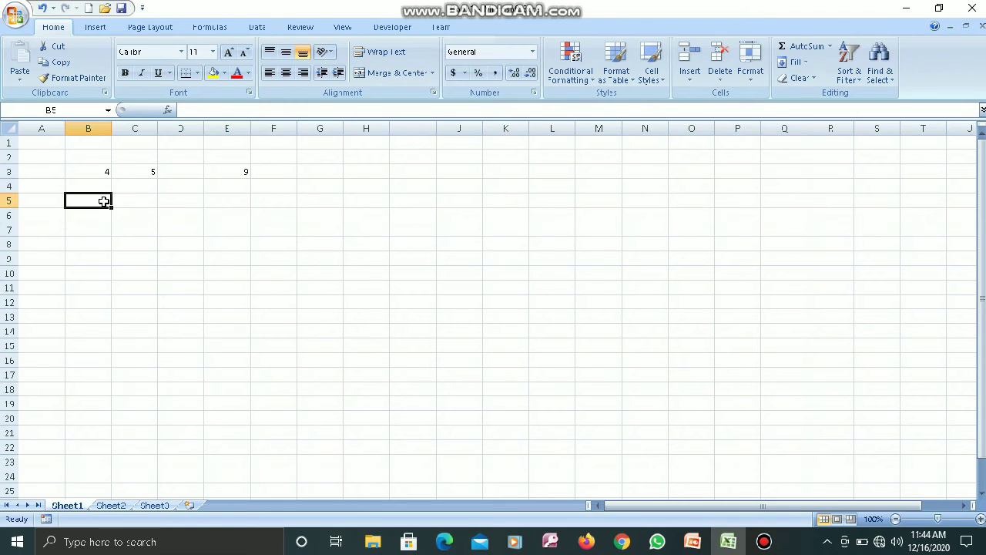
{"action": "type", "text": "5"}
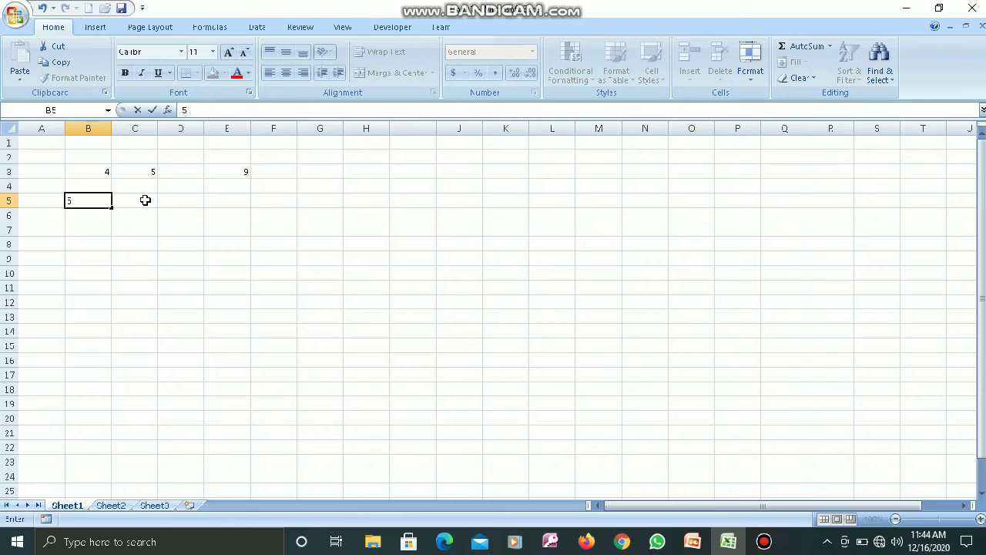
{"action": "left_click", "coordinate": [144, 201]}
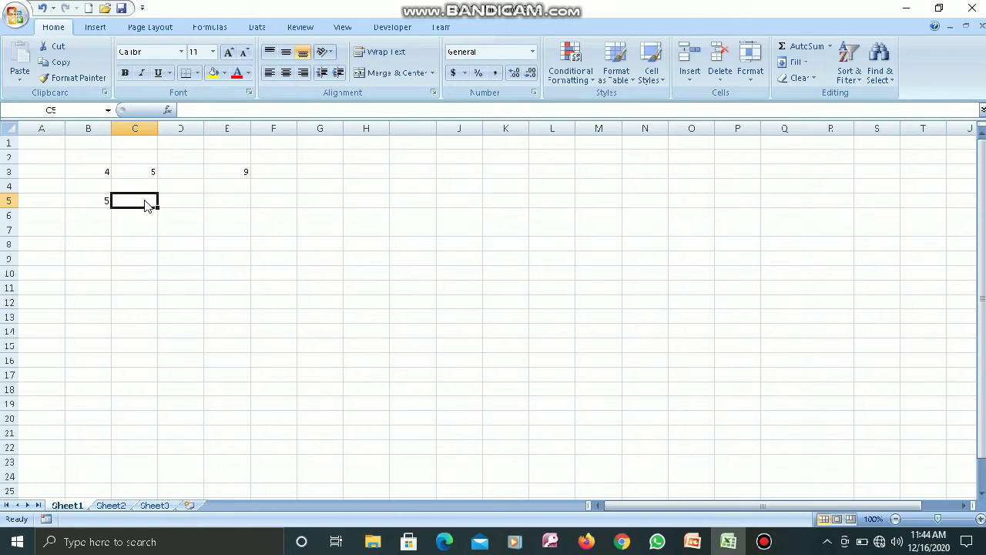
{"action": "type", "text": "2"}
{"action": "left_click", "coordinate": [219, 201]}
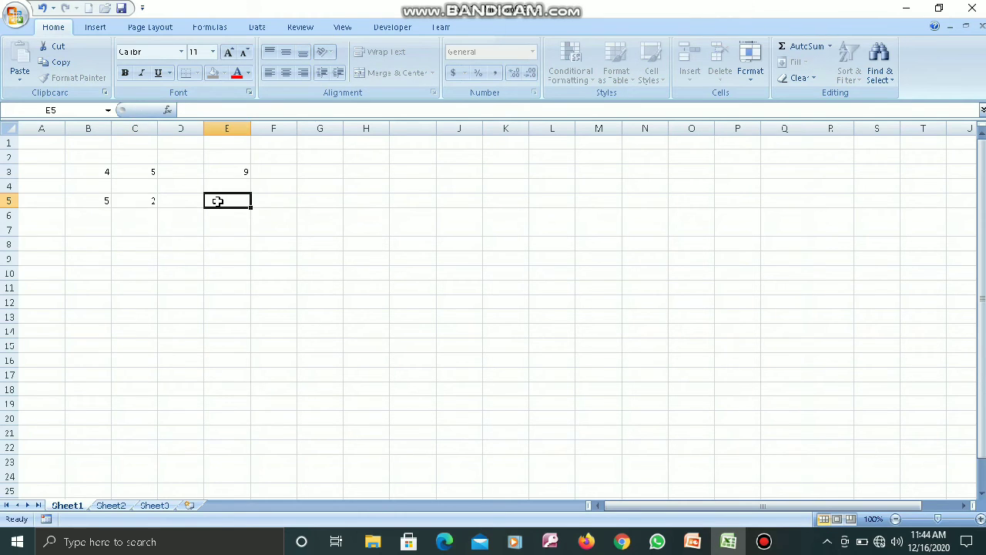
Step: Put the difference formula =B5-C5 in E5 so it shows 3
{"action": "type", "text": "="}
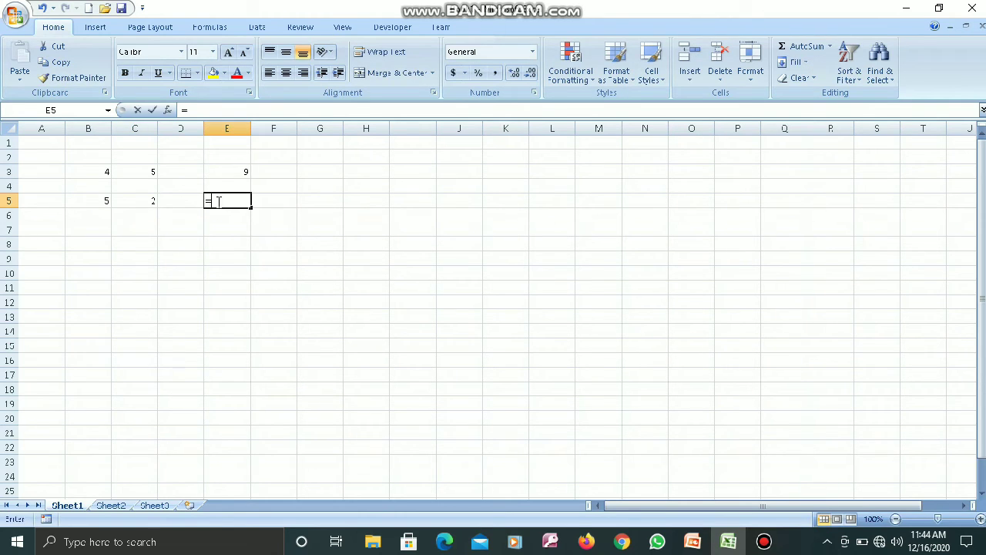
{"action": "left_click", "coordinate": [101, 202]}
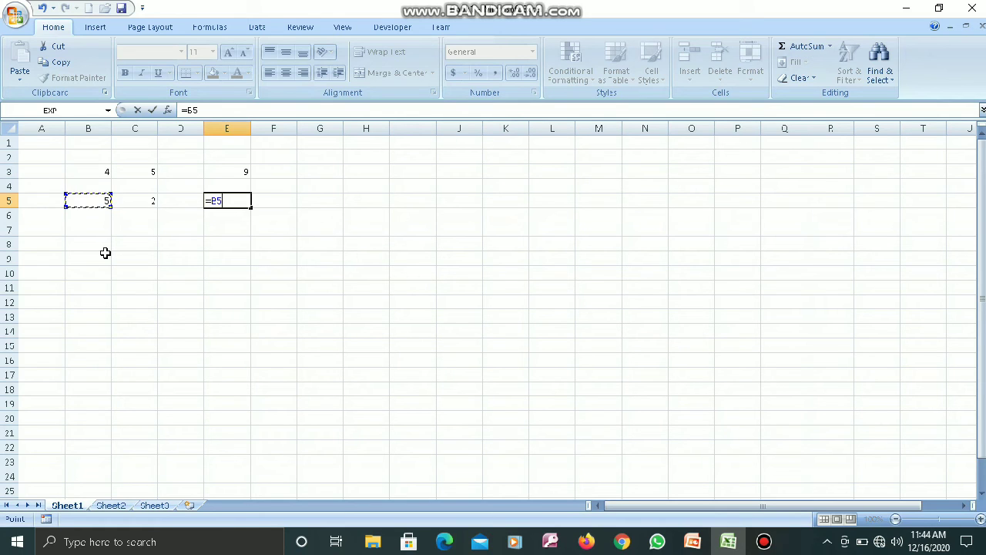
{"action": "type", "text": "-"}
{"action": "left_click", "coordinate": [148, 200]}
{"action": "key", "text": "Return"}
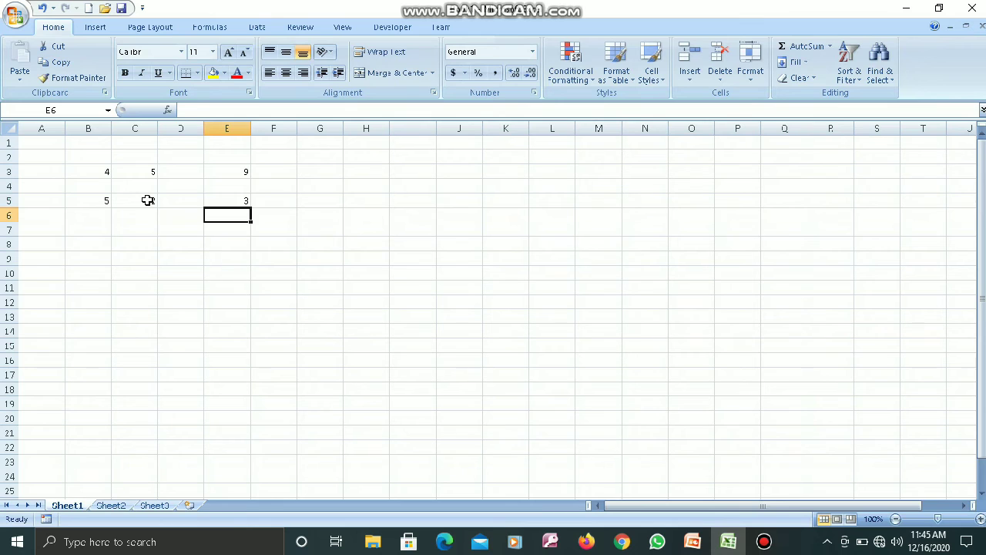
{"action": "key", "text": "Up"}
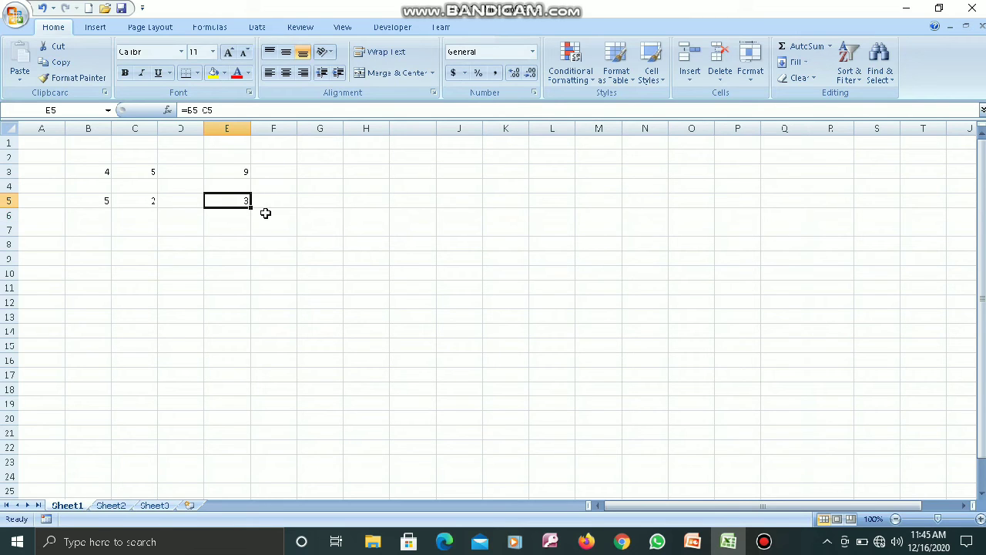
Step: Enter 6 in B6 and 5 in C6
{"action": "left_click", "coordinate": [101, 218]}
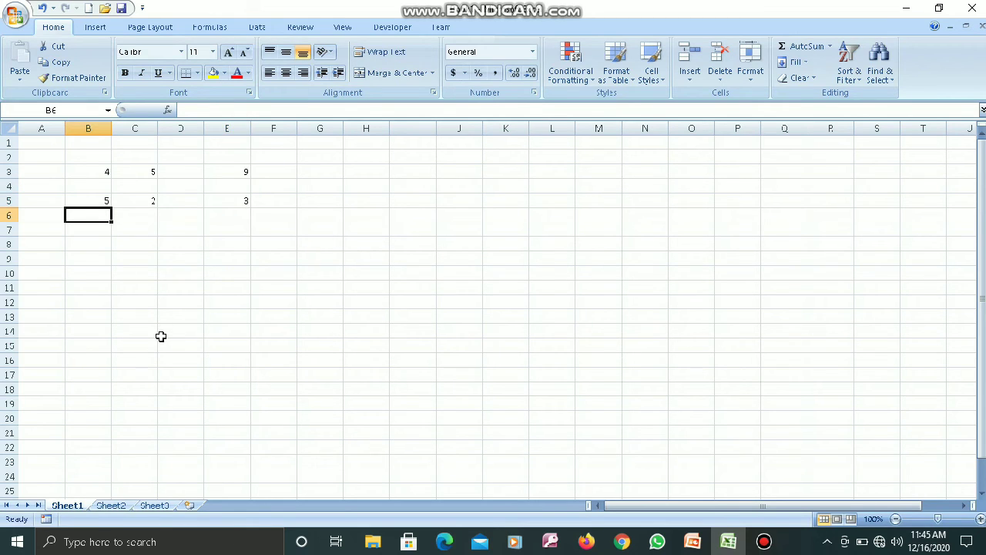
{"action": "type", "text": "6"}
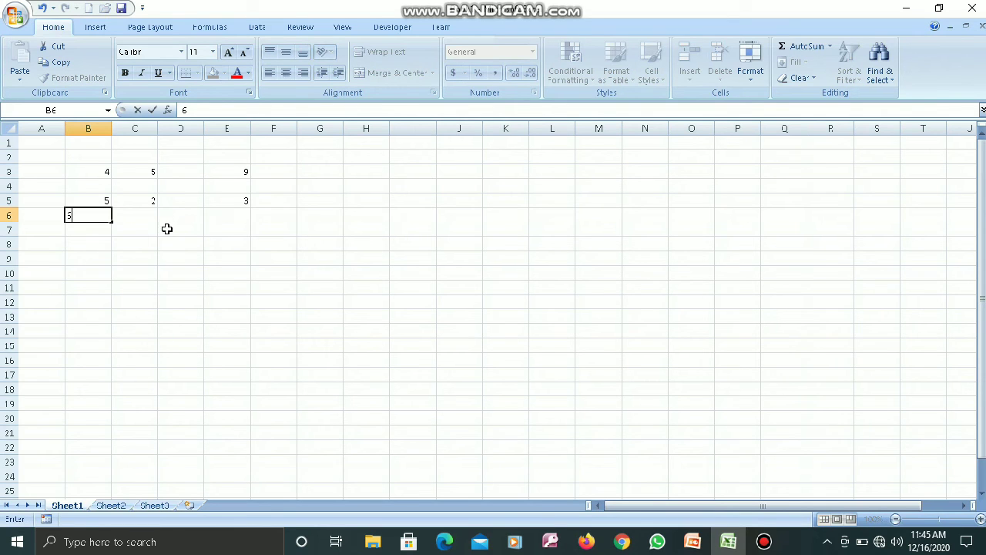
{"action": "left_click", "coordinate": [143, 215]}
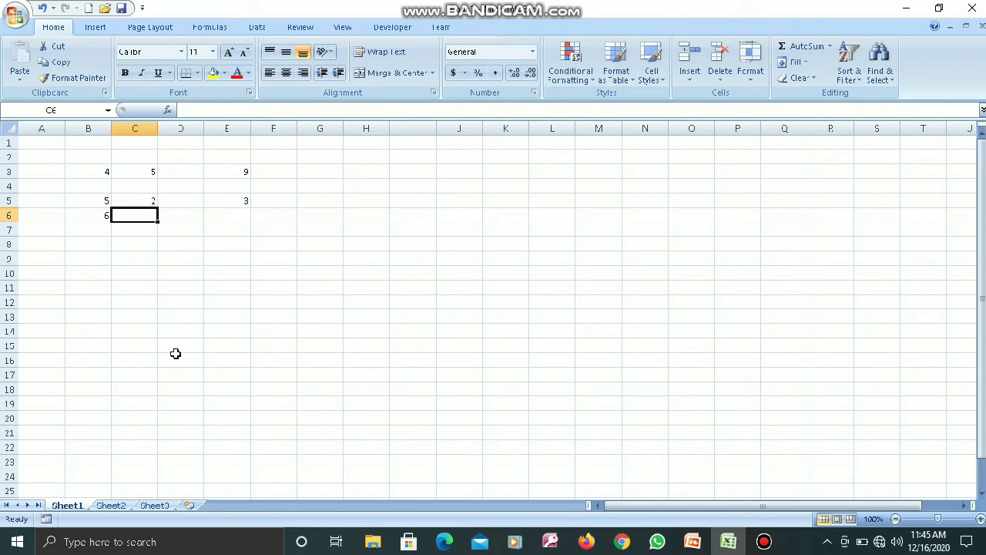
{"action": "type", "text": "5"}
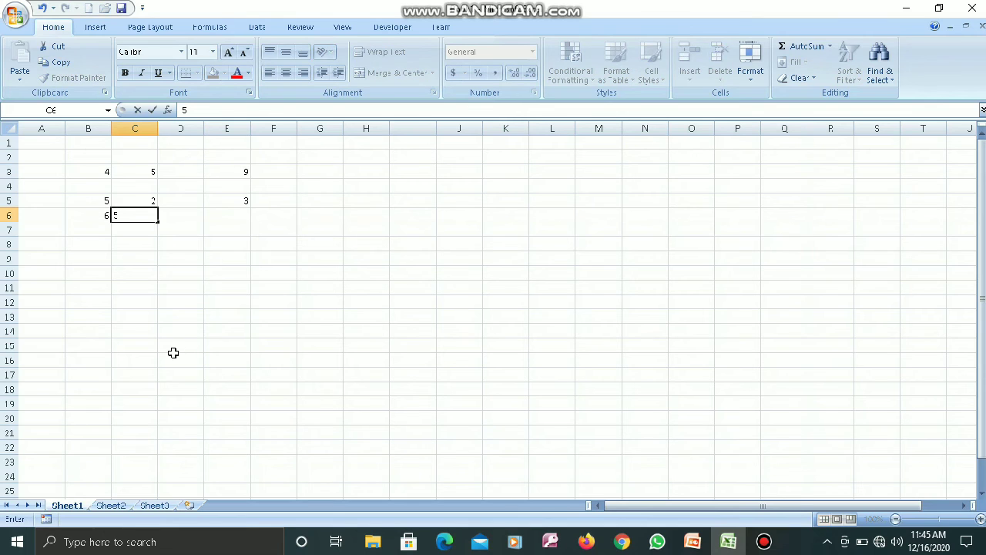
{"action": "left_click", "coordinate": [236, 216]}
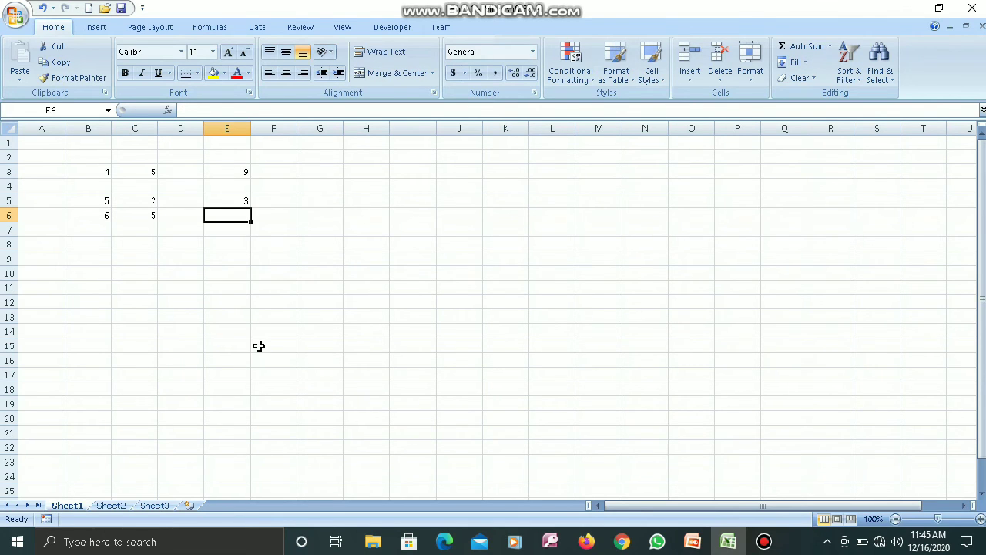
Step: Put the product formula =B6*C6 in E6, showing 30, and check it
{"action": "type", "text": "="}
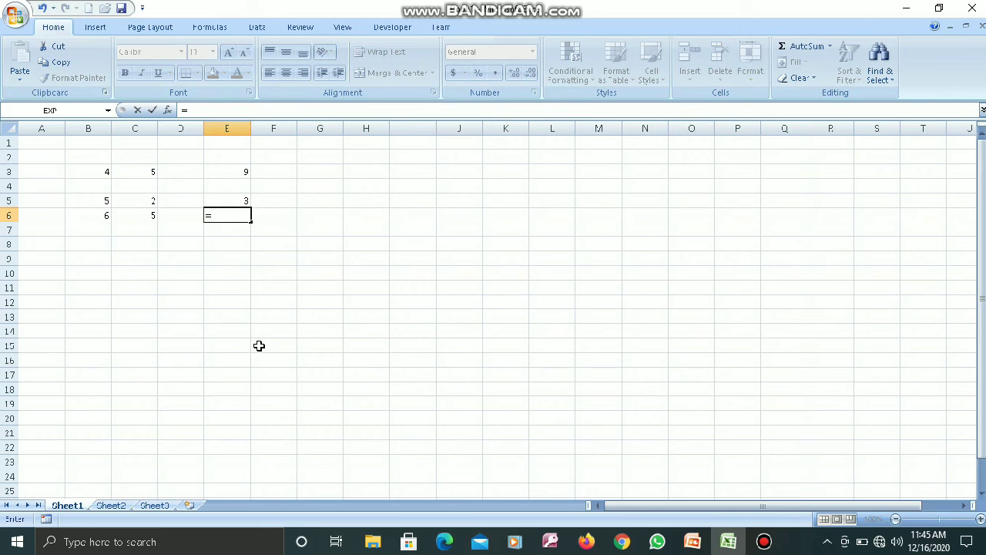
{"action": "left_click", "coordinate": [99, 215]}
{"action": "type", "text": "*"}
{"action": "left_click", "coordinate": [144, 215]}
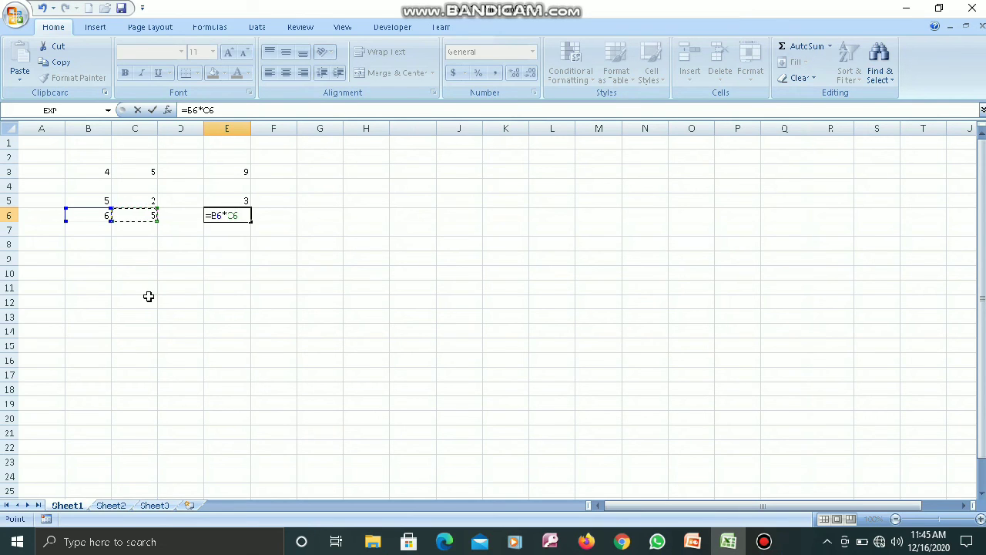
{"action": "key", "text": "Return"}
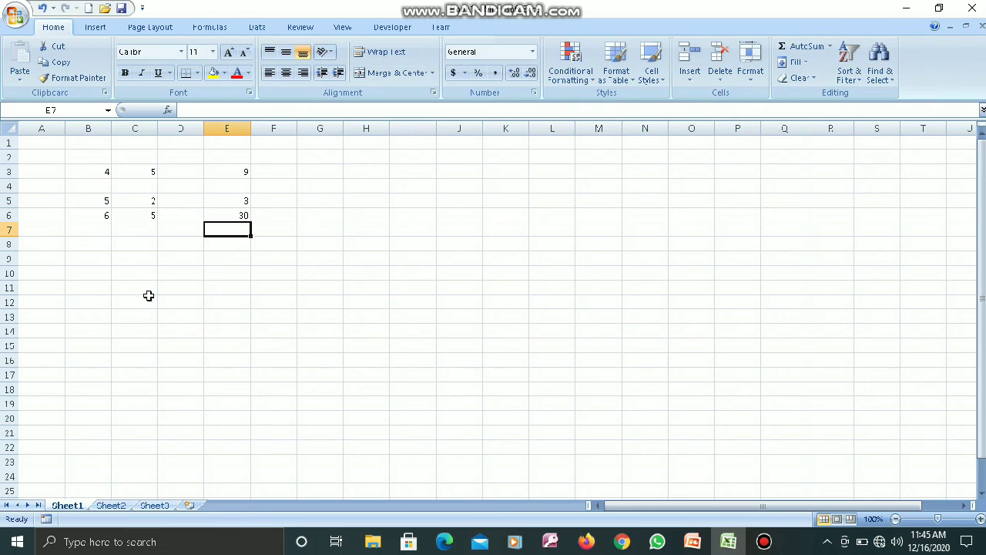
{"action": "left_click", "coordinate": [237, 214]}
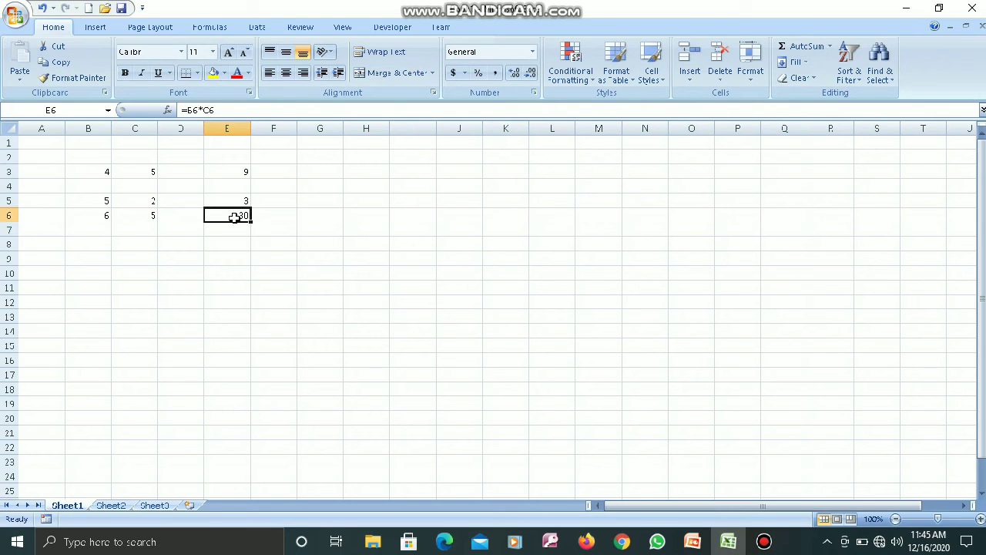
{"action": "left_click", "coordinate": [101, 228]}
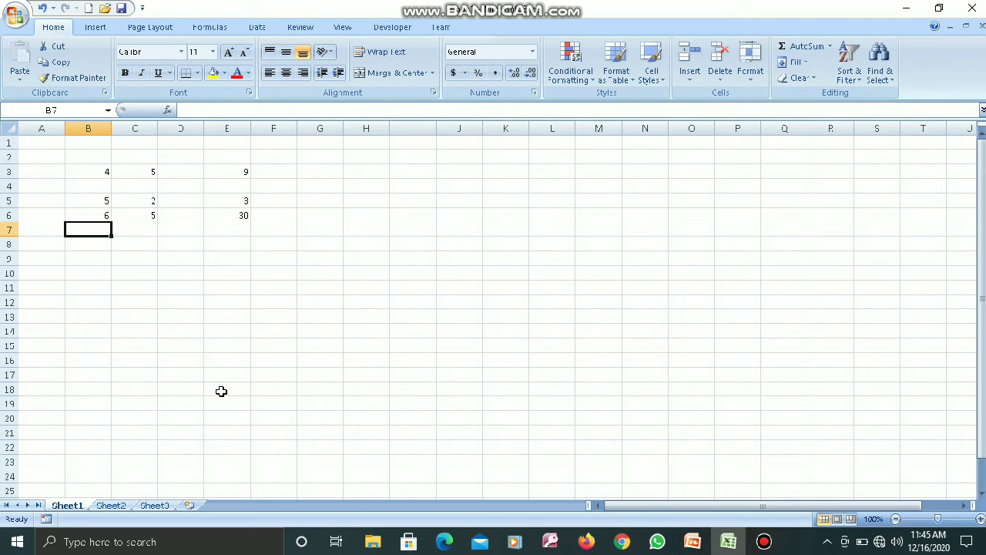
Step: Enter 6 in B7 and 2 in C7
{"action": "type", "text": "6"}
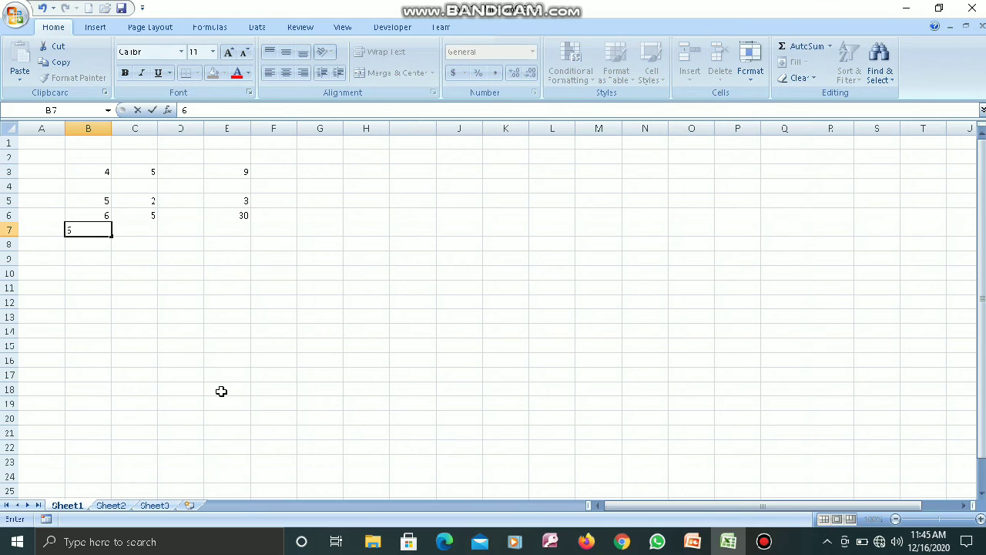
{"action": "left_click", "coordinate": [145, 235]}
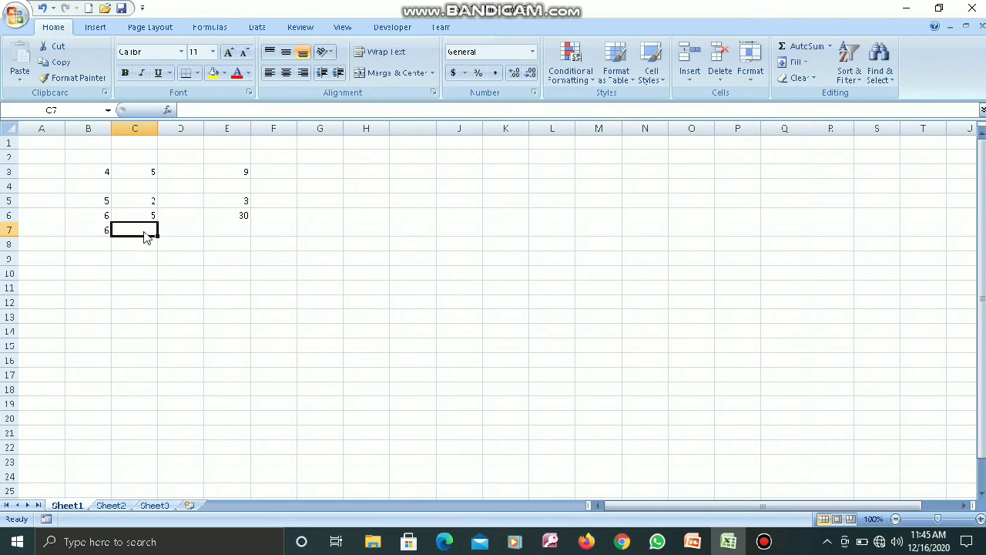
{"action": "type", "text": "2"}
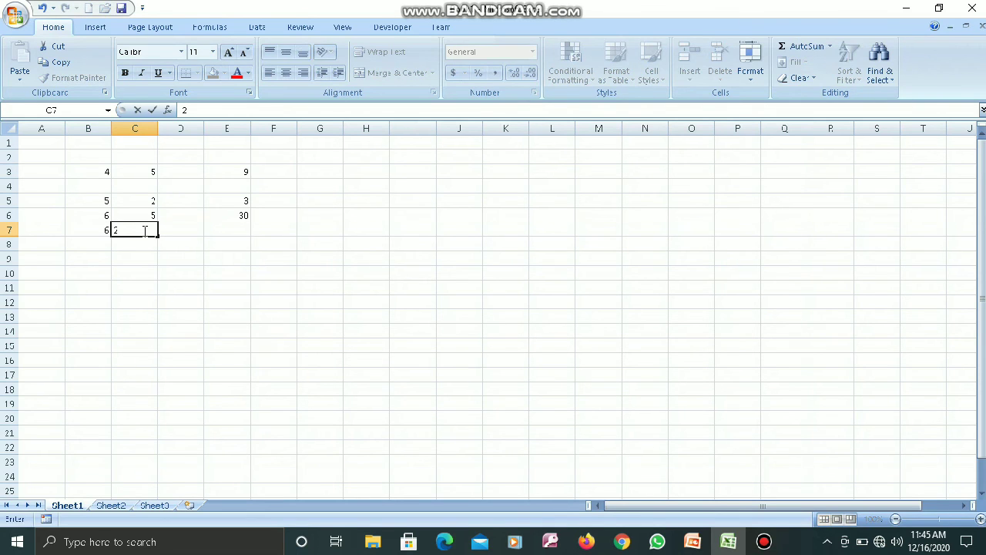
{"action": "left_click", "coordinate": [231, 233]}
Step: Put the division formula =B7/C7 in E7, showing 3, and review the E6 and E7 formulas
{"action": "type", "text": "="}
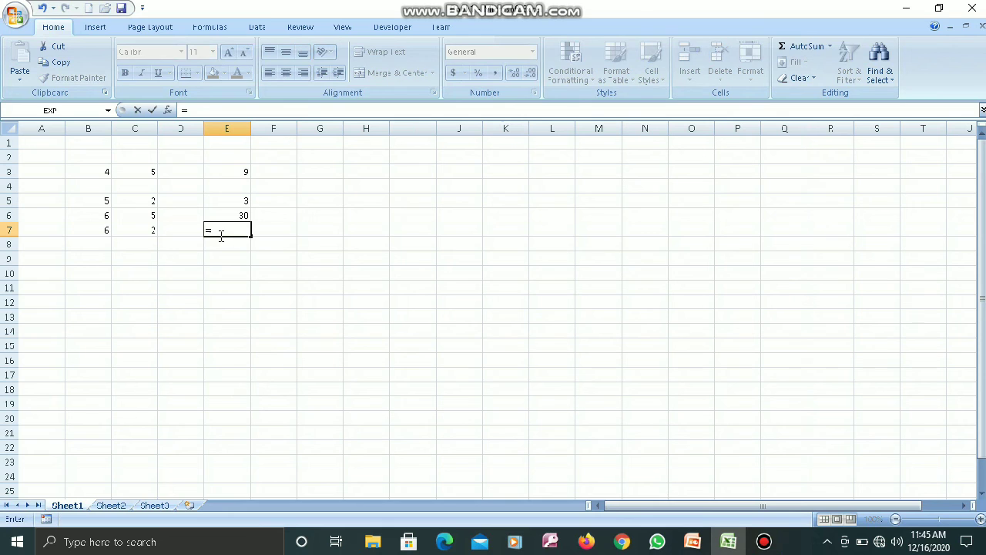
{"action": "left_click", "coordinate": [105, 231]}
{"action": "type", "text": "/"}
{"action": "left_click", "coordinate": [139, 228]}
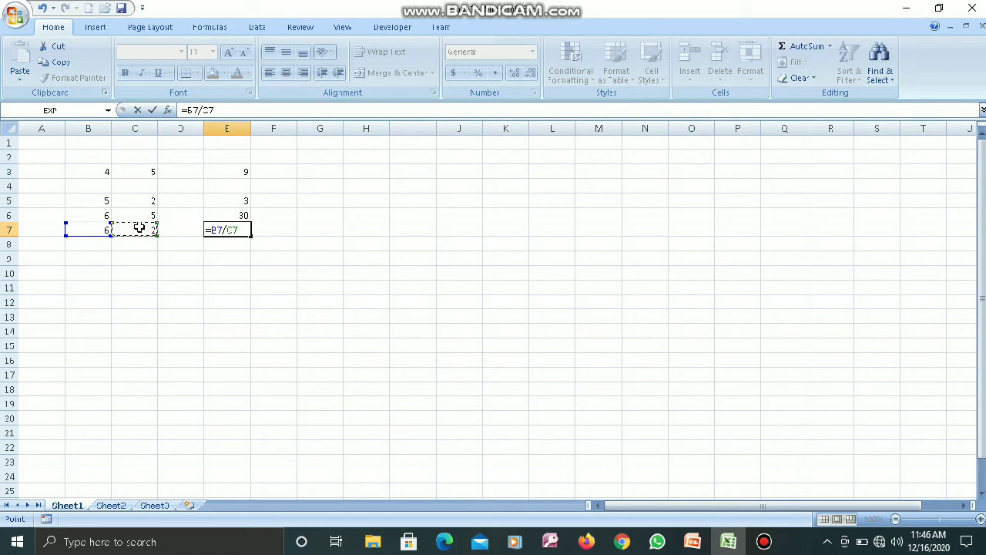
{"action": "key", "text": "Return"}
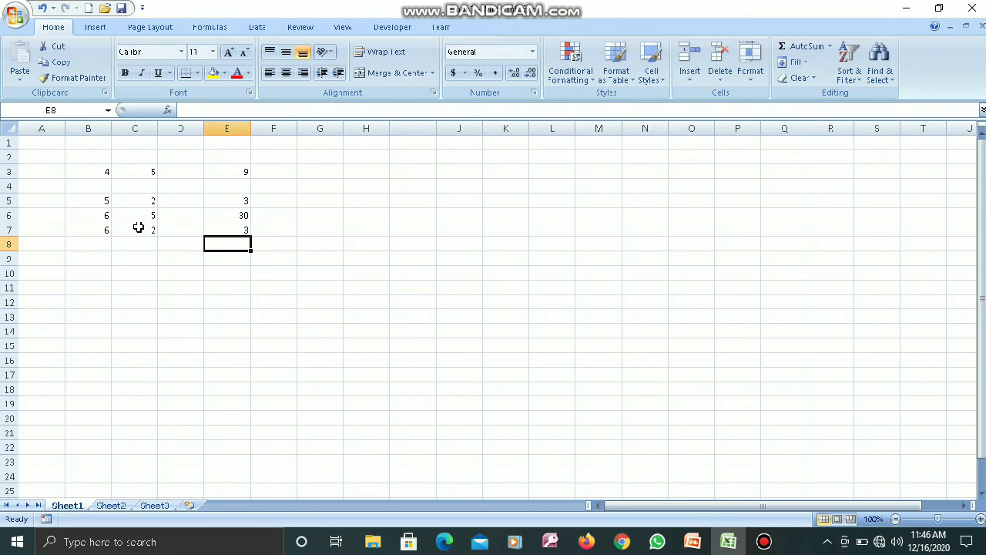
{"action": "left_click", "coordinate": [218, 229]}
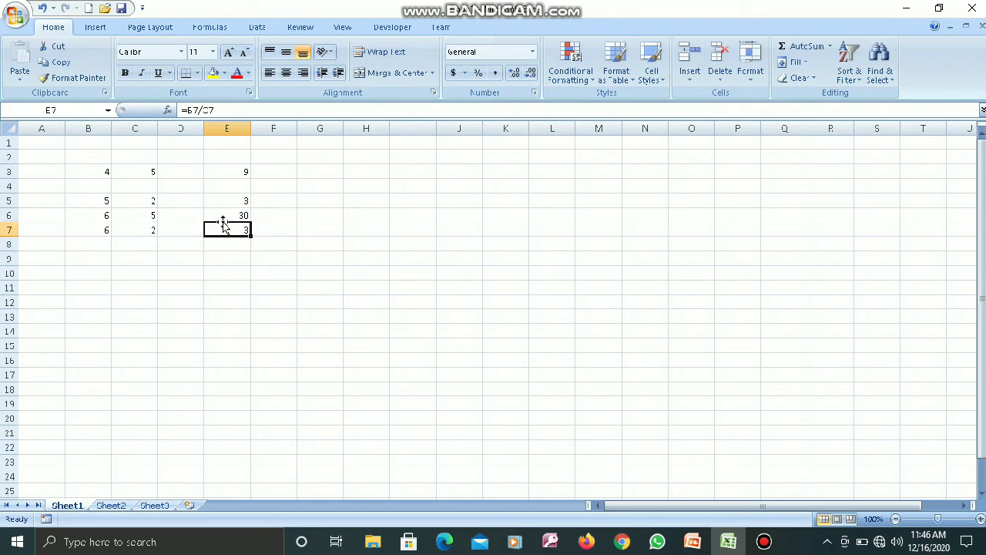
{"action": "left_click", "coordinate": [222, 214]}
{"action": "left_click", "coordinate": [223, 229]}
{"action": "left_click", "coordinate": [100, 244]}
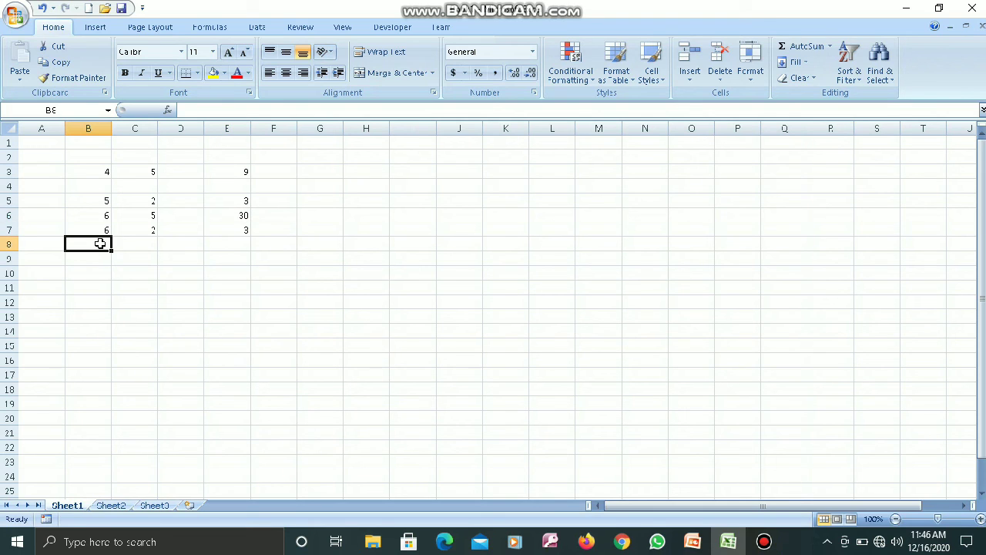
Step: Enter 5 in B8 and 2 in C8
{"action": "type", "text": "5"}
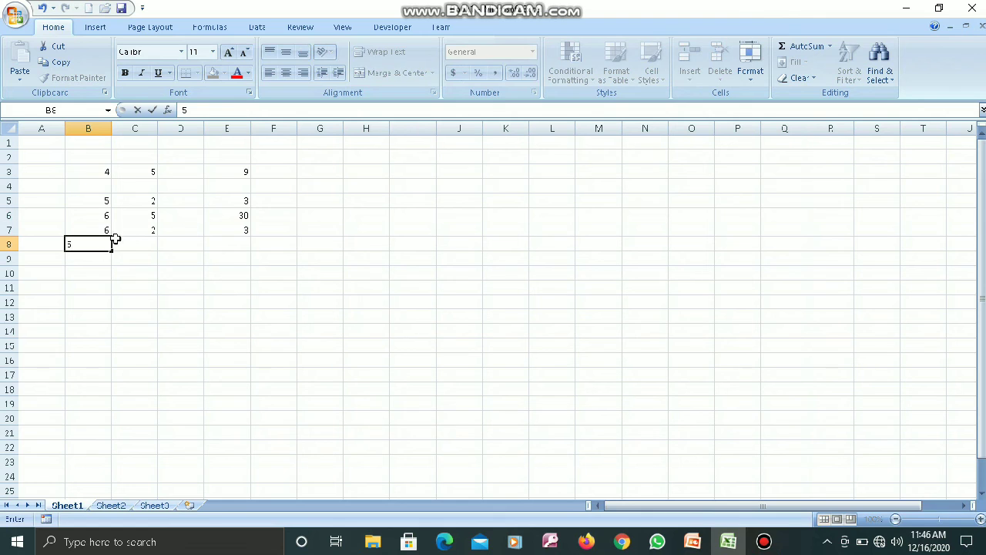
{"action": "left_click", "coordinate": [133, 248]}
{"action": "type", "text": "2"}
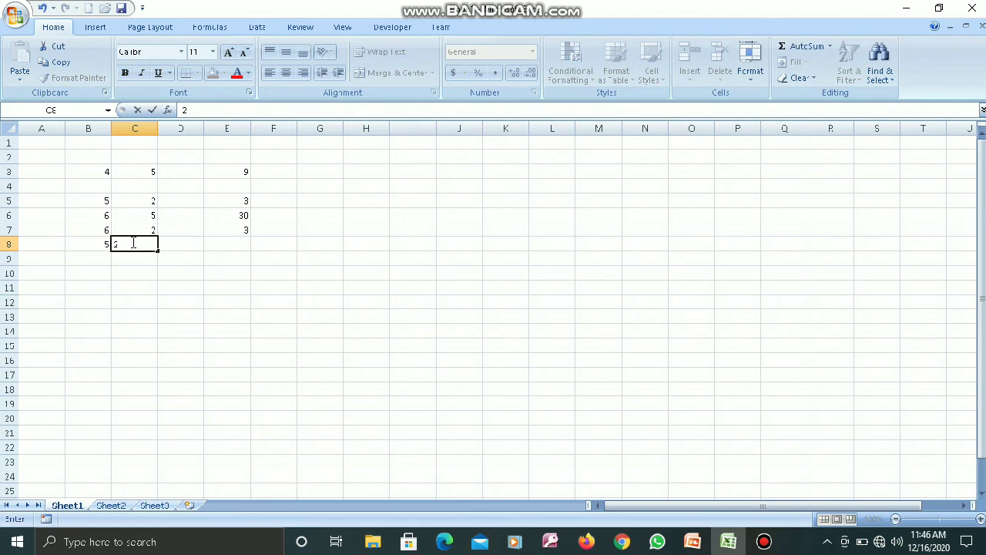
{"action": "left_click", "coordinate": [222, 246]}
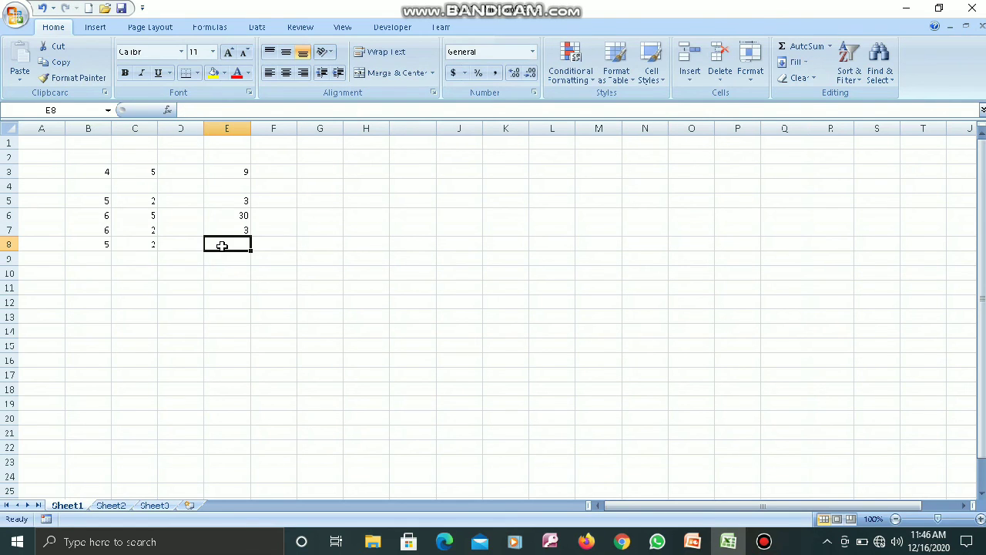
Step: Put the power formula =B8^C8 in E8, showing 25, and check it
{"action": "type", "text": "="}
{"action": "left_click", "coordinate": [104, 245]}
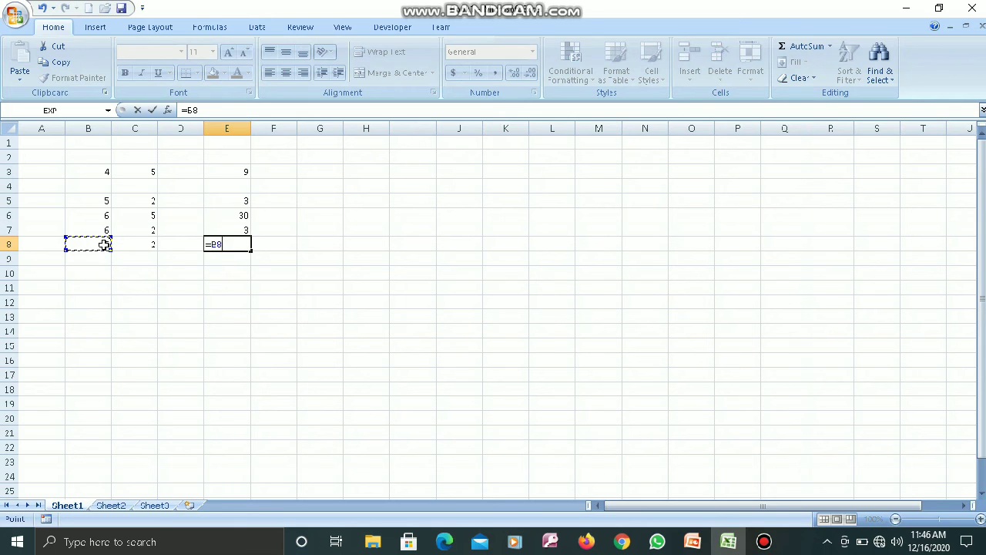
{"action": "type", "text": "^"}
{"action": "left_click", "coordinate": [143, 245]}
{"action": "key", "text": "Return"}
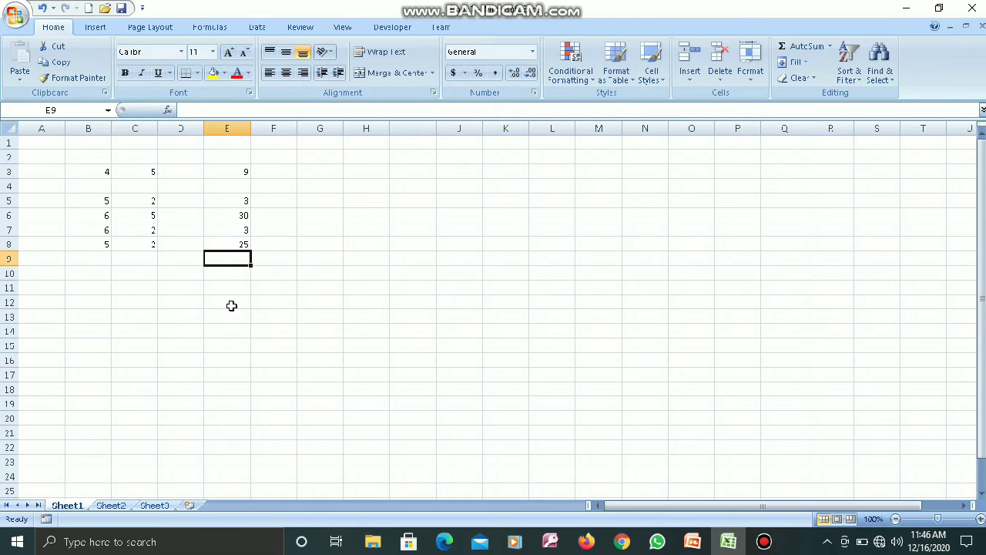
{"action": "left_click", "coordinate": [246, 245]}
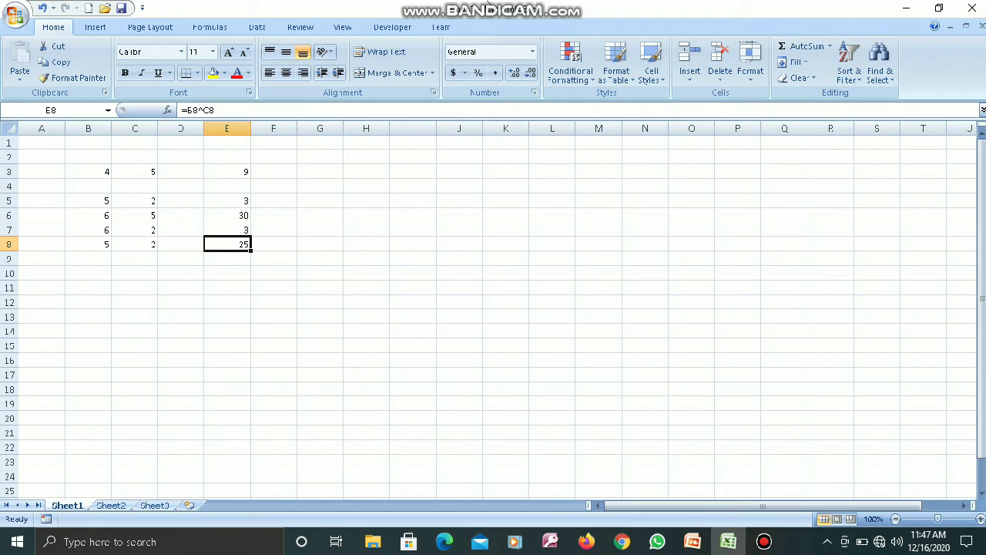
{"action": "mouse_move", "coordinate": [518, 6]}
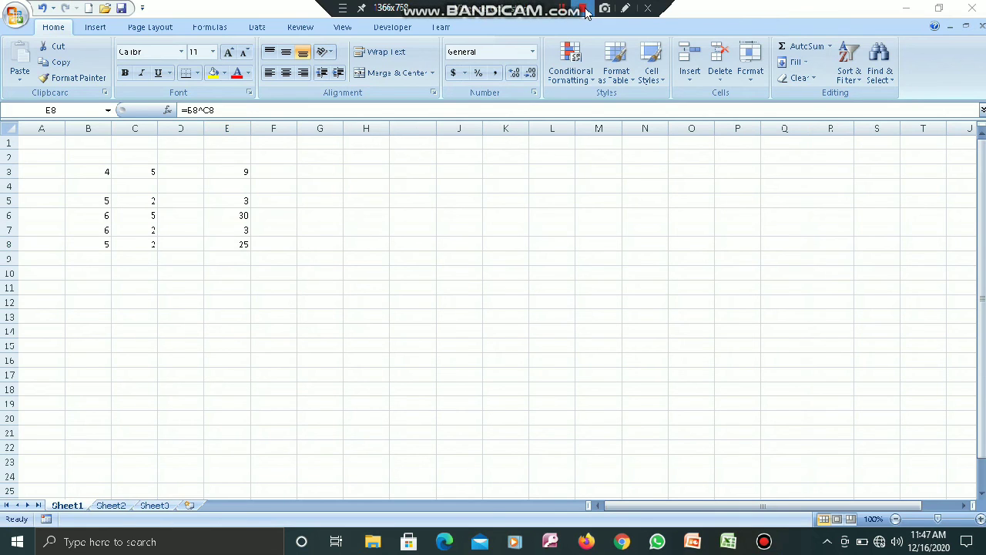